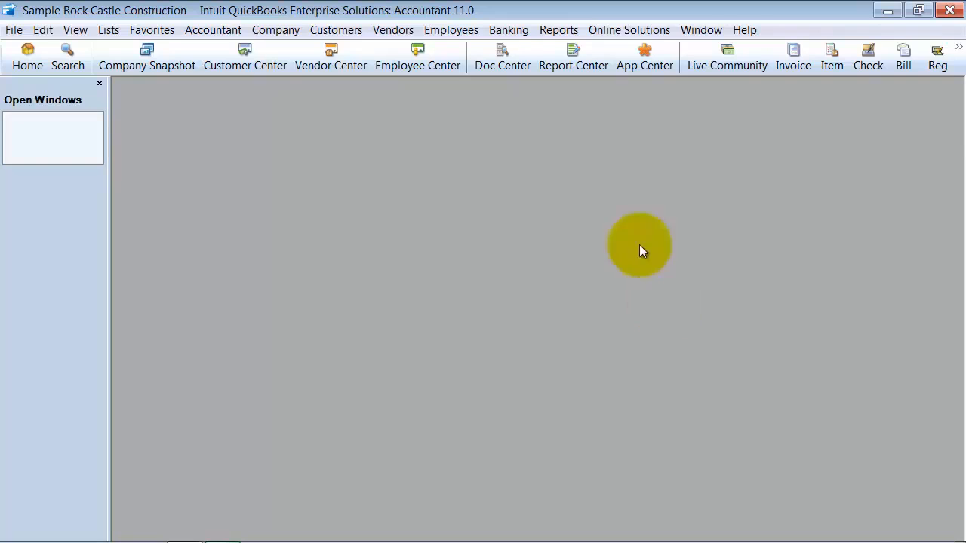
- Open the weekly timesheet for entering employee time and maximize its window
click(461, 35)
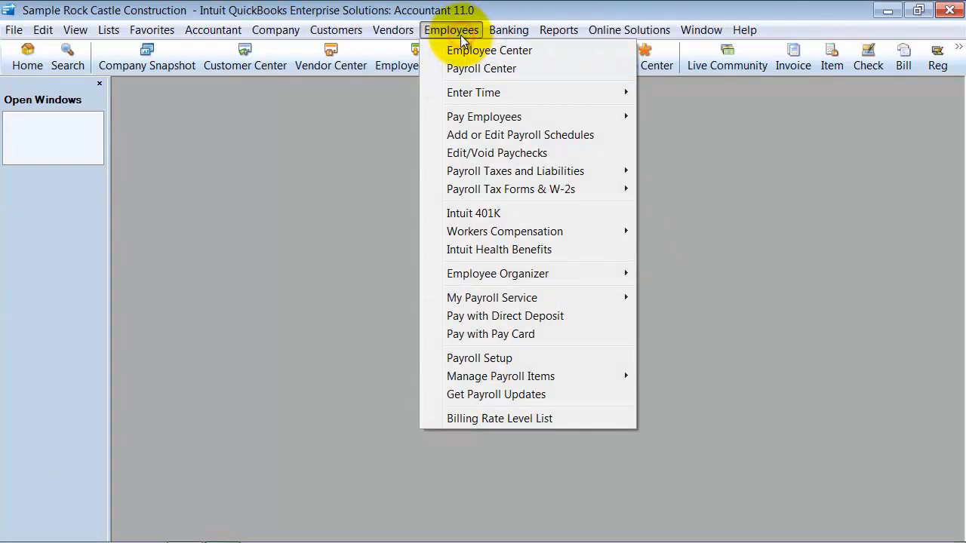
mouse_move(469, 98)
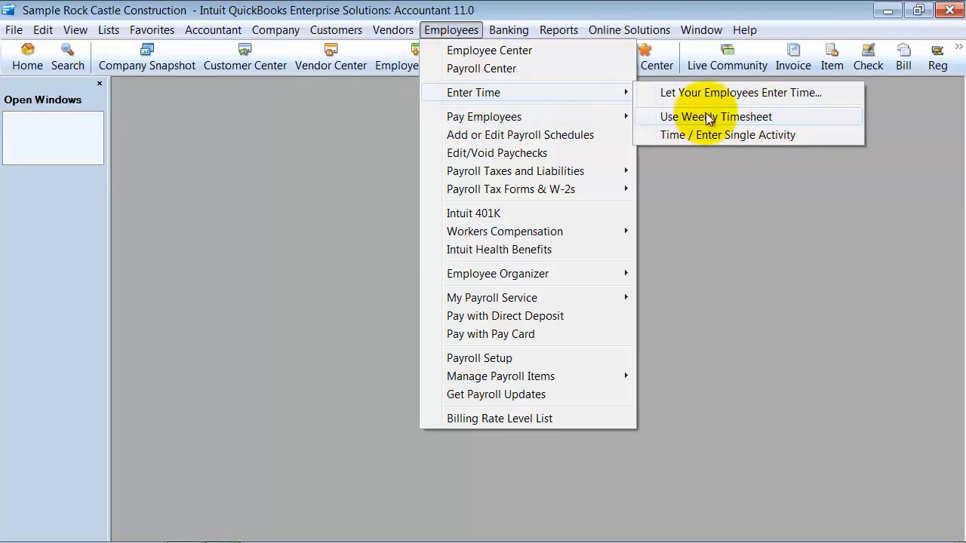
click(835, 115)
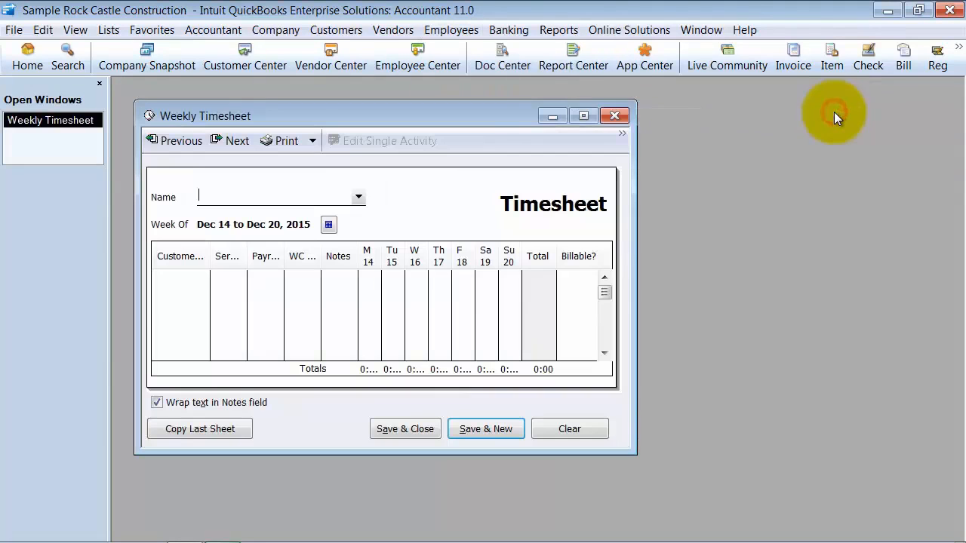
double_click(458, 113)
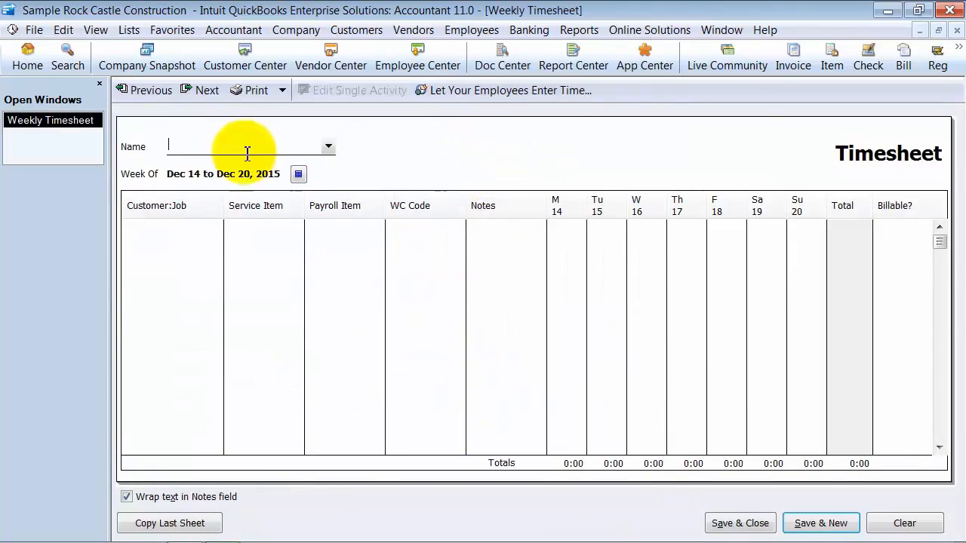
- Select the first listed employee for the timesheet, and narrow the Service Item and Customer:Job columns
click(328, 144)
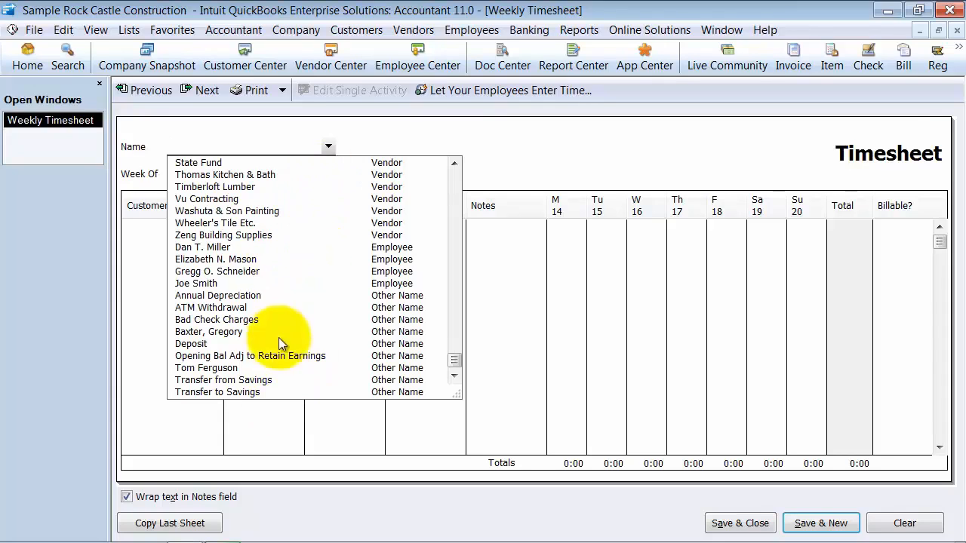
click(220, 249)
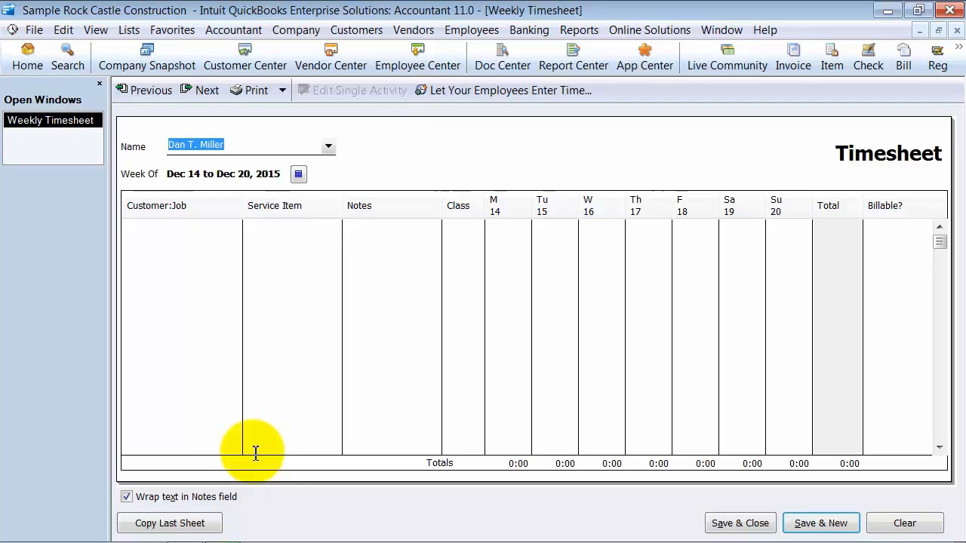
drag(341, 205, 326, 205)
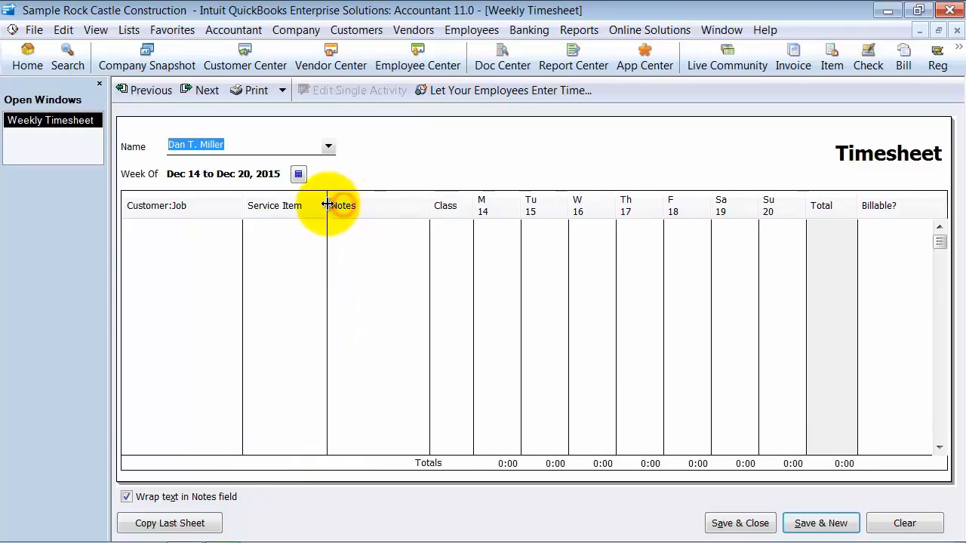
drag(241, 205, 210, 208)
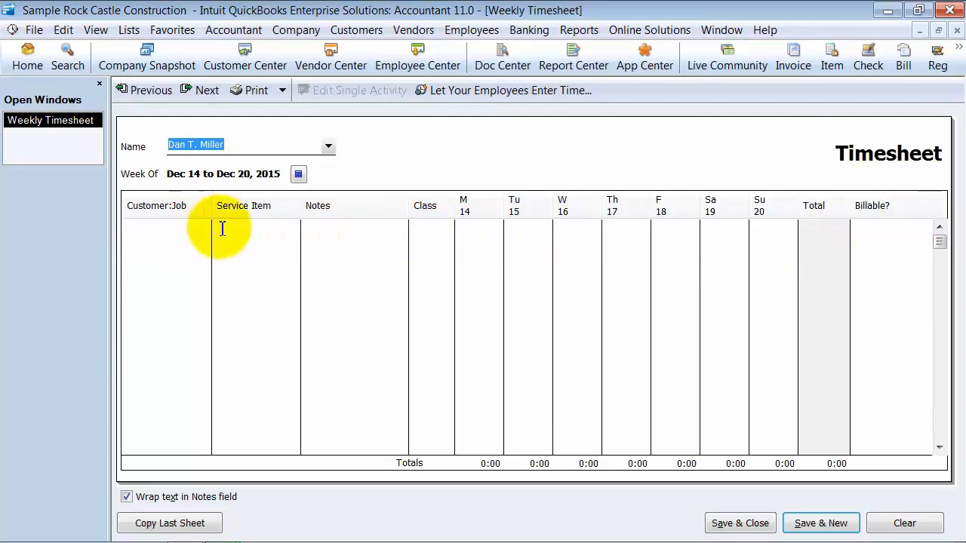
- Start the first time row with the second listed customer's Remodel job and the Framing service item
click(166, 230)
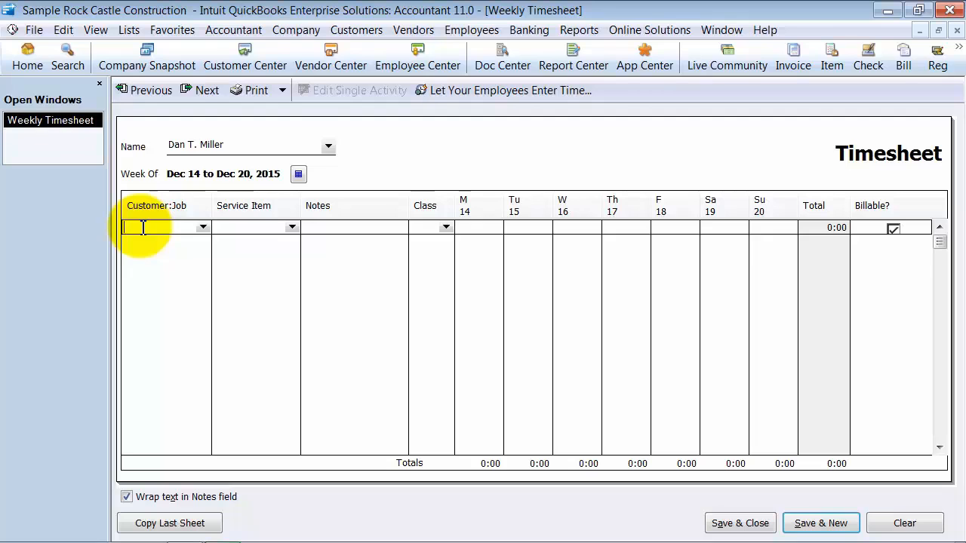
click(202, 225)
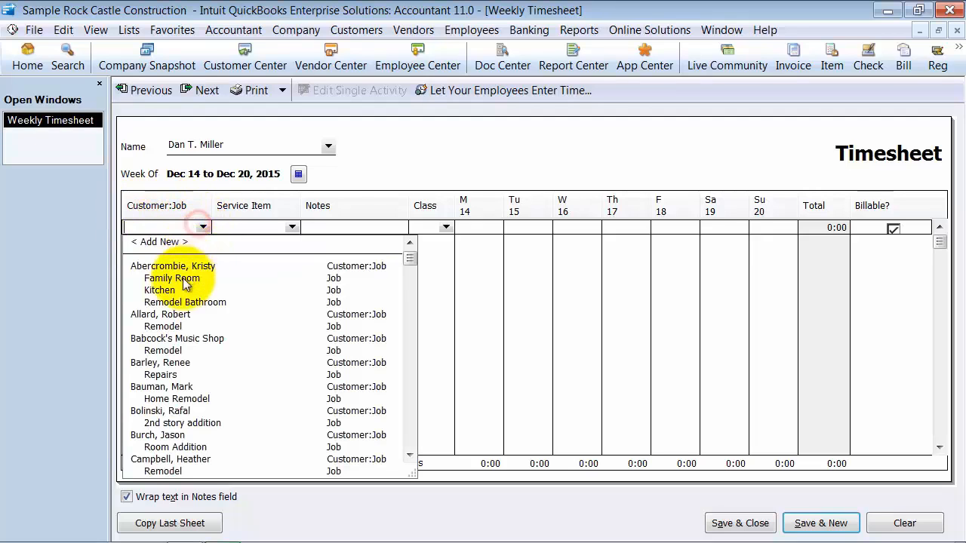
click(162, 327)
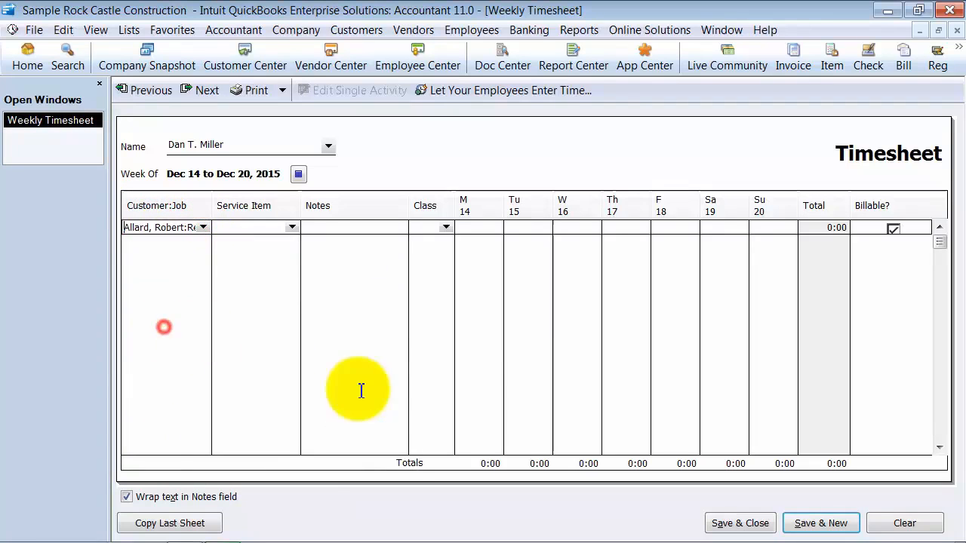
click(239, 230)
click(291, 227)
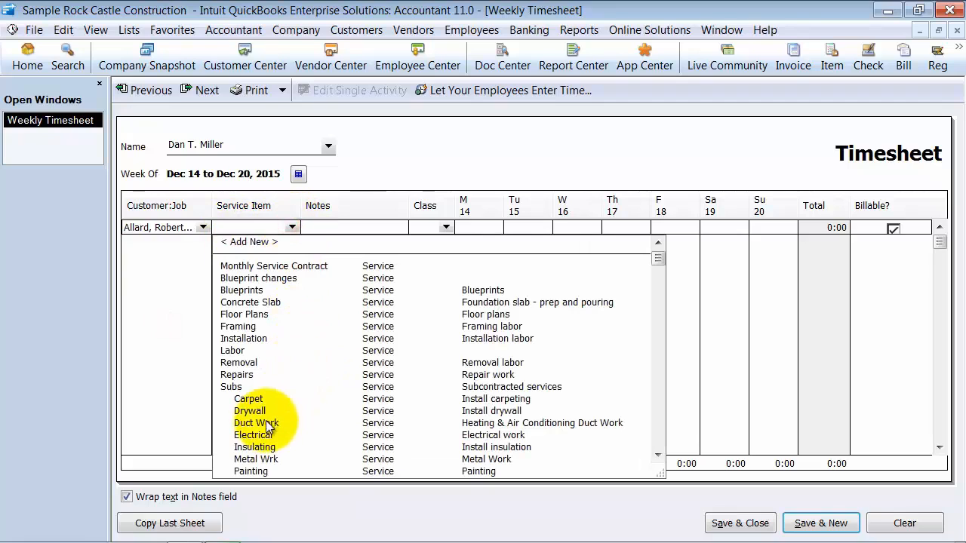
click(238, 326)
- Assign the Remodel class to the Framing row, and widen the Service Item, Customer:Job and Class columns to fit their entries
drag(298, 197, 347, 206)
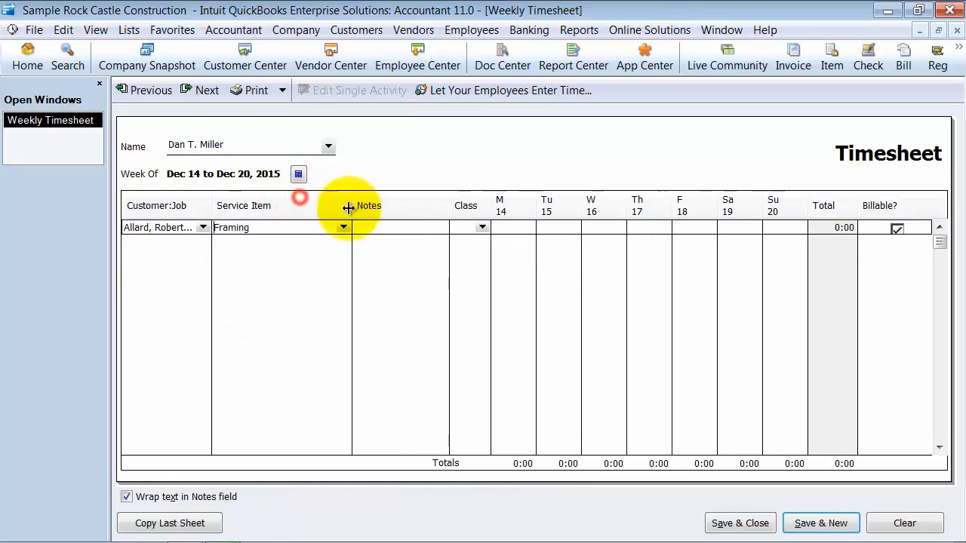
drag(210, 204, 286, 204)
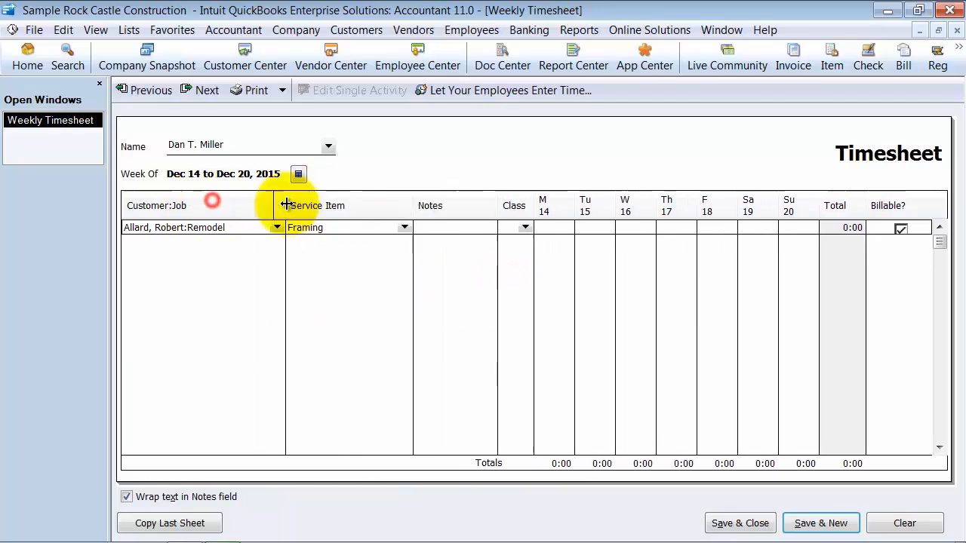
click(425, 223)
click(521, 227)
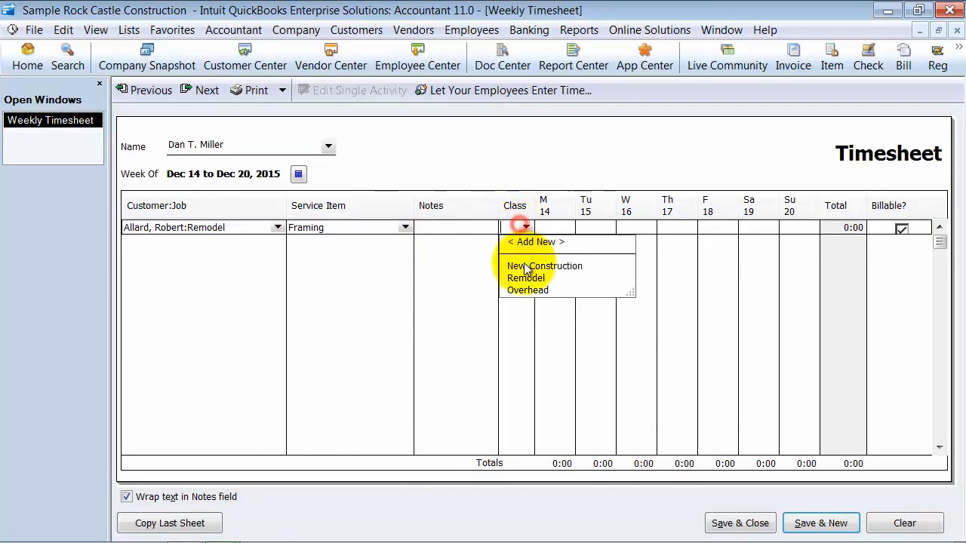
click(517, 277)
drag(535, 194, 560, 193)
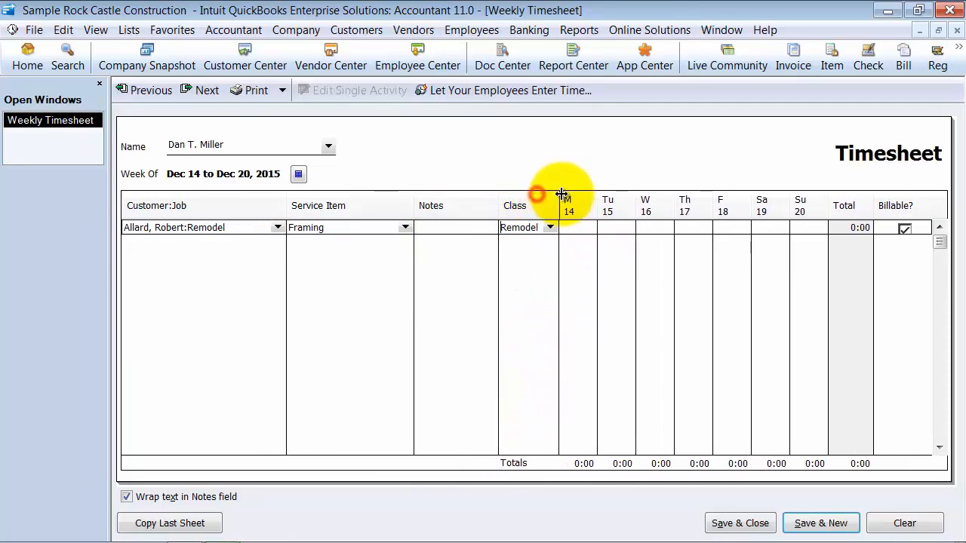
- Enter 2 hours for each day from Monday to Saturday in the Framing row
click(577, 227)
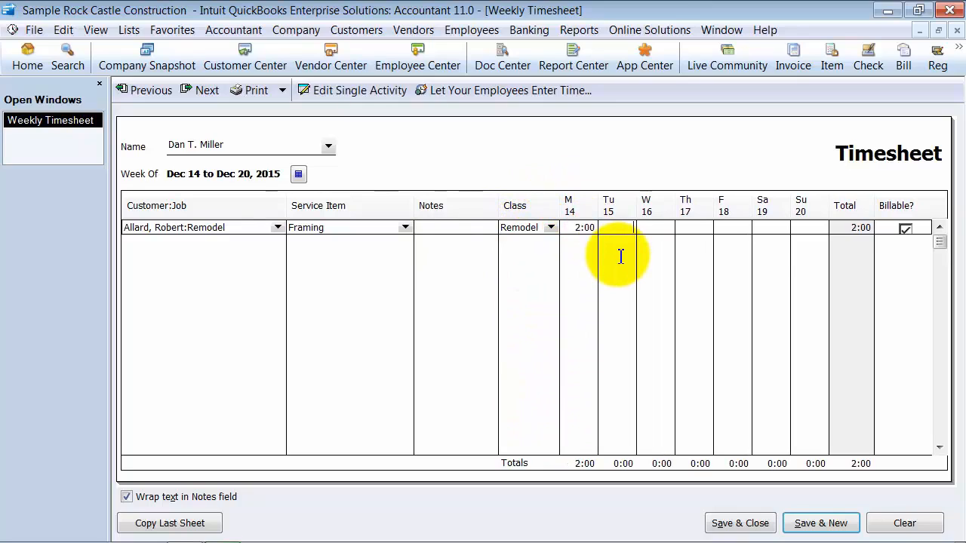
text(2)
key(Tab)
text(2)
key(Tab)
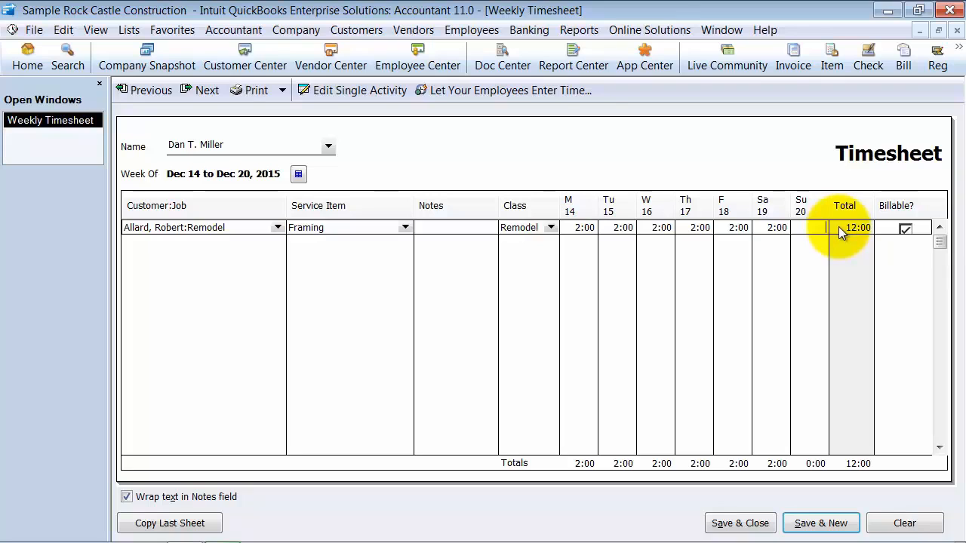
- Mark the Framing row's time as not billable
click(241, 229)
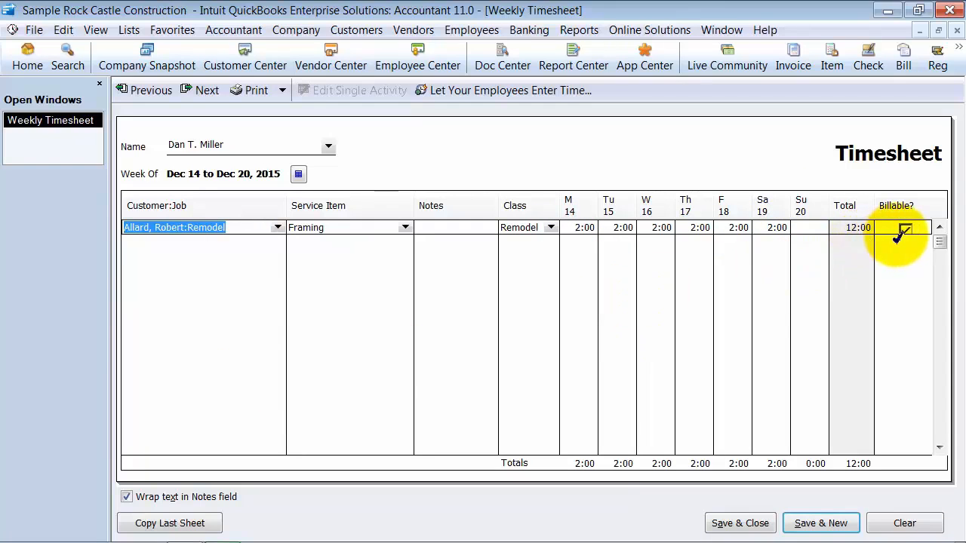
click(905, 229)
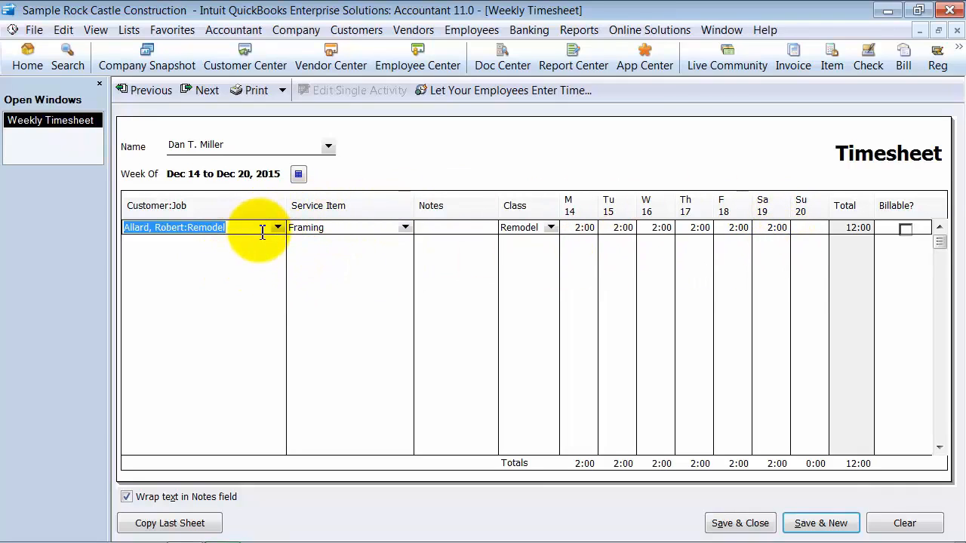
click(354, 228)
click(575, 227)
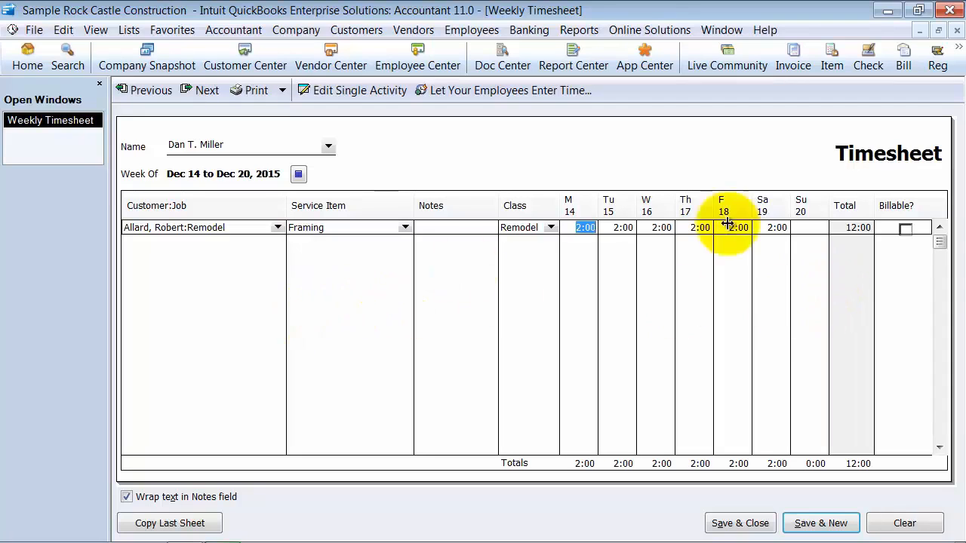
click(907, 229)
click(909, 228)
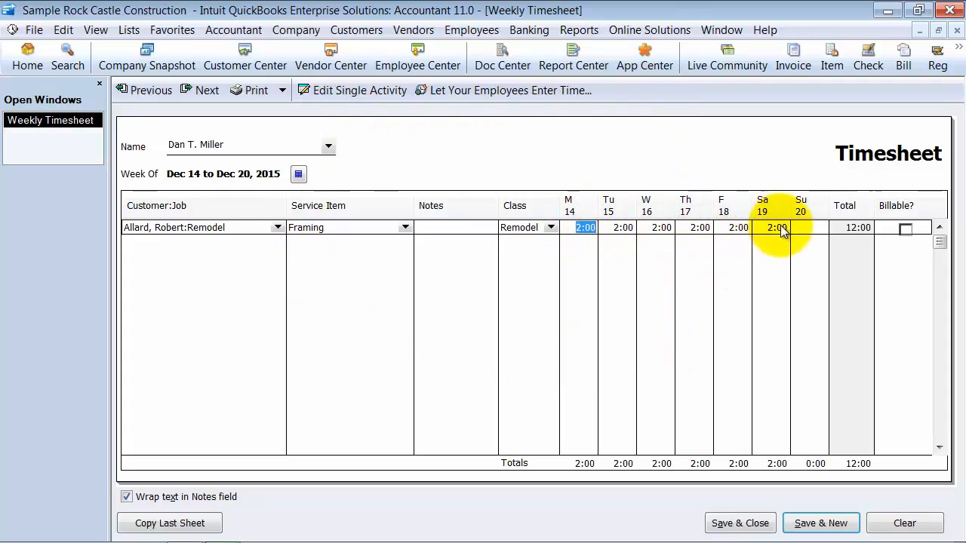
- Add a second time row for the fourth listed customer with the Repairs service item and the Remodel class
click(184, 247)
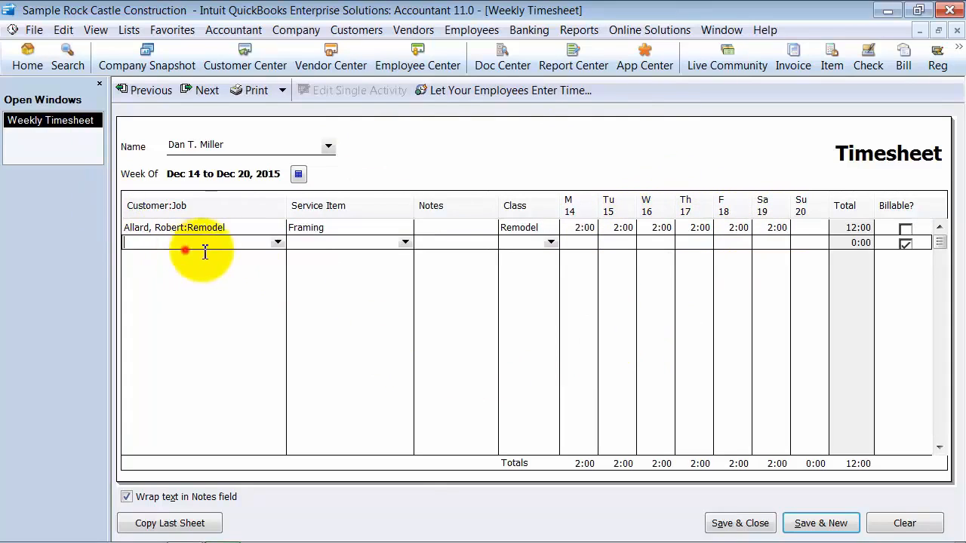
click(277, 242)
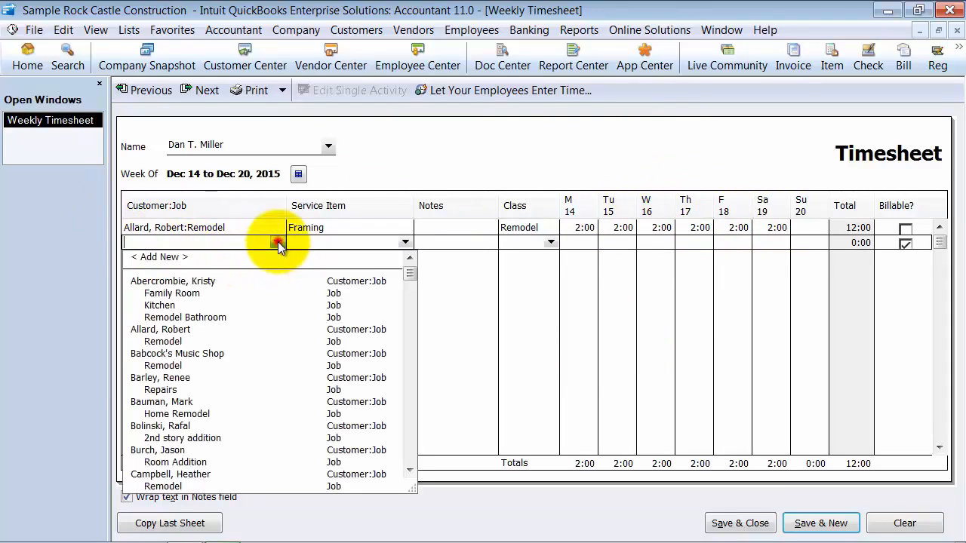
click(170, 377)
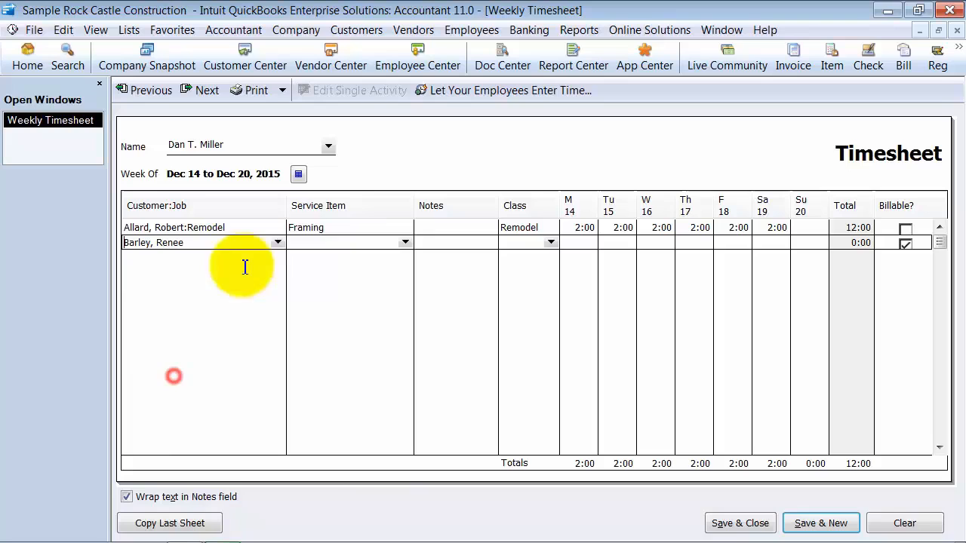
click(329, 246)
click(405, 242)
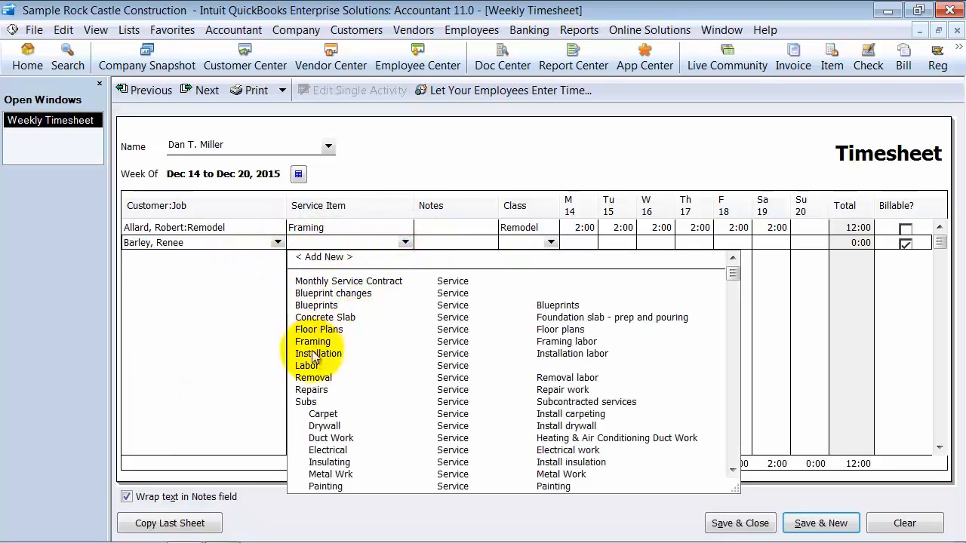
click(311, 389)
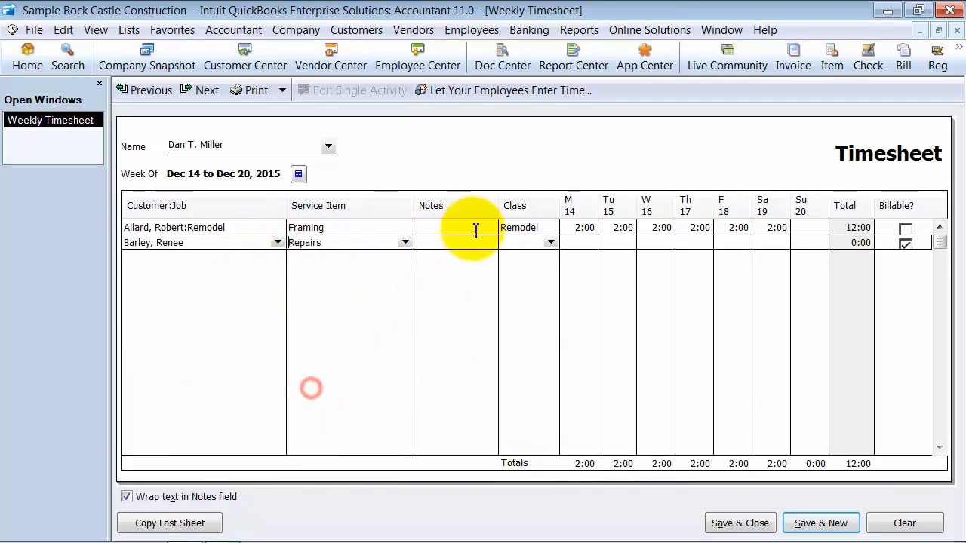
click(551, 243)
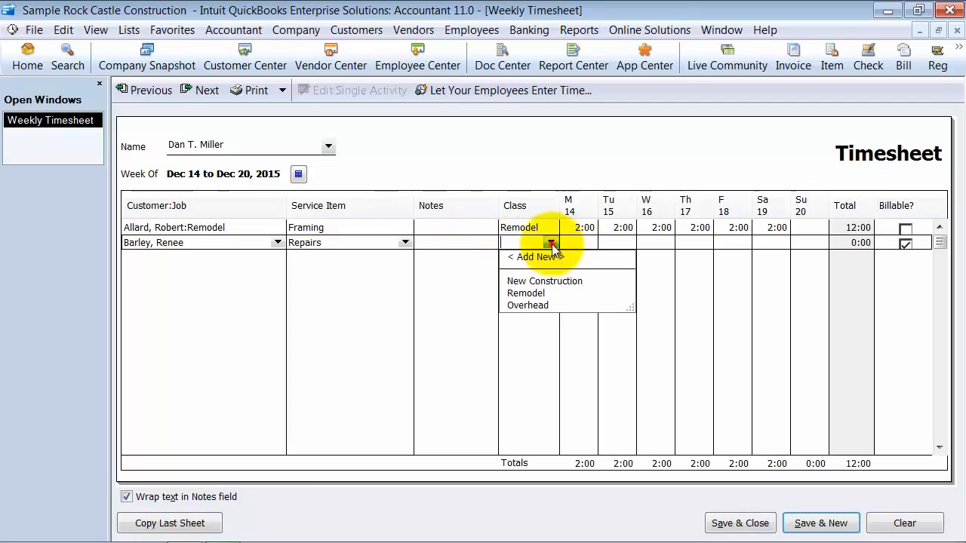
click(532, 293)
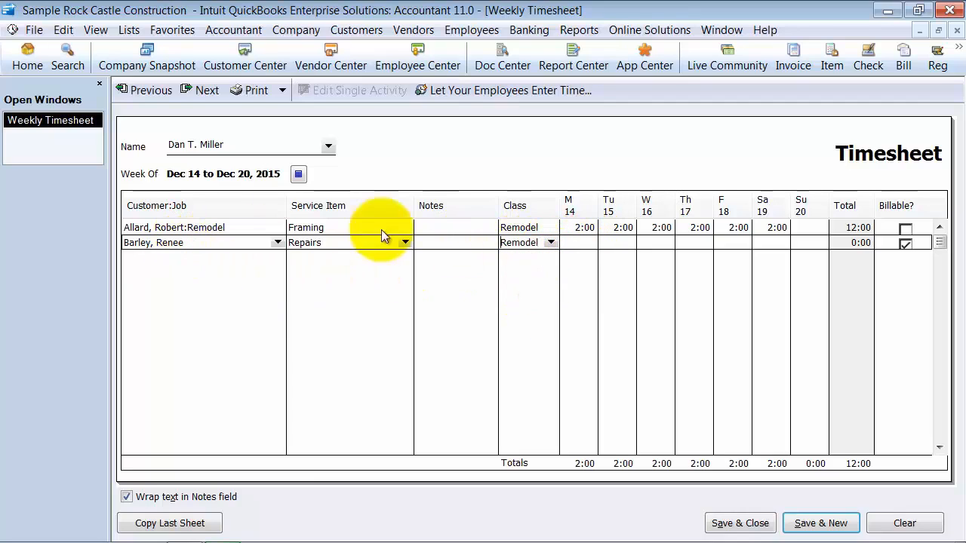
- Enter 4 hours for Monday and for Wednesday in the Repairs row, and make the row not billable
click(579, 242)
text(4)
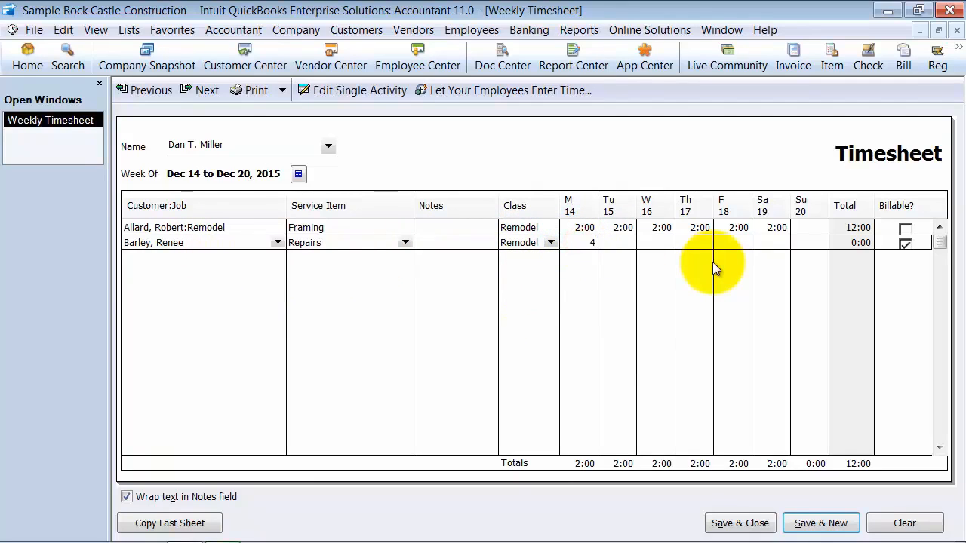
key(Tab)
key(Tab)
text(4)
key(Tab)
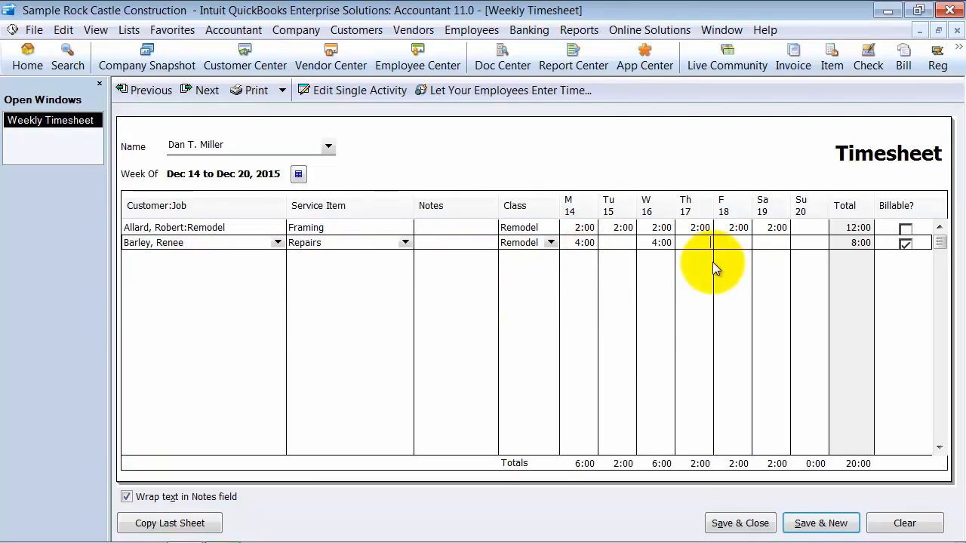
click(905, 243)
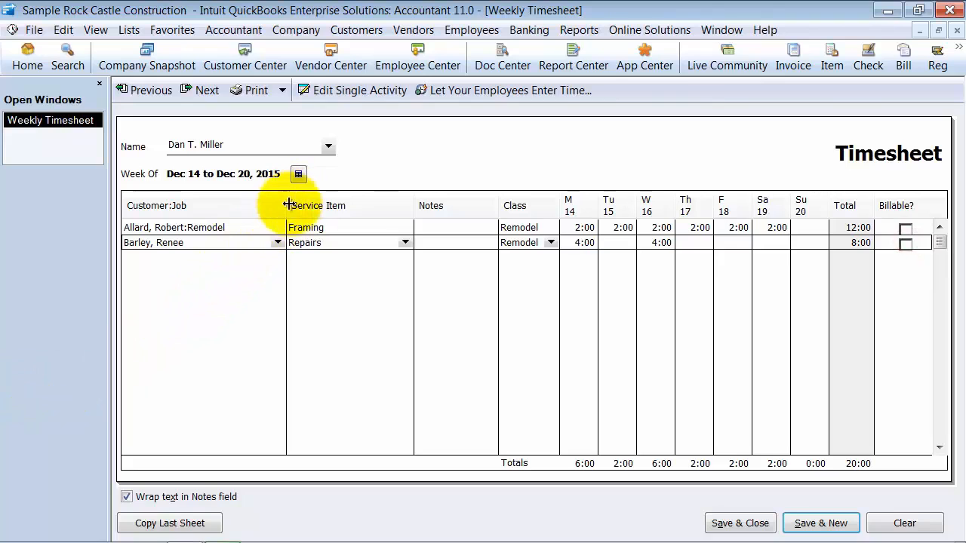
- Narrow the Customer:Job column slightly, and view the following week's timesheet before returning to the week of Dec 14 to Dec 20, 2015
mouse_move(288, 204)
mouse_down()
mouse_move(328, 200)
mouse_move(279, 205)
mouse_up()
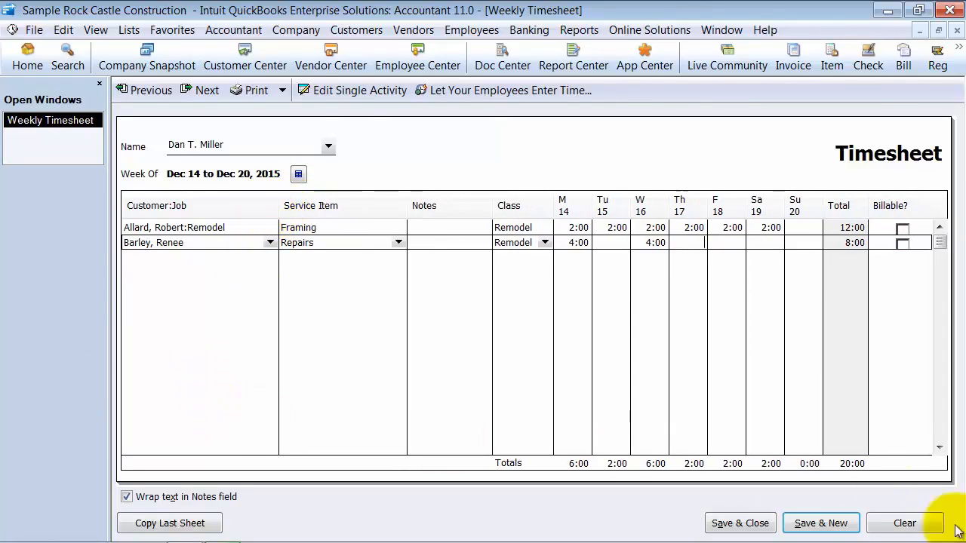
click(215, 90)
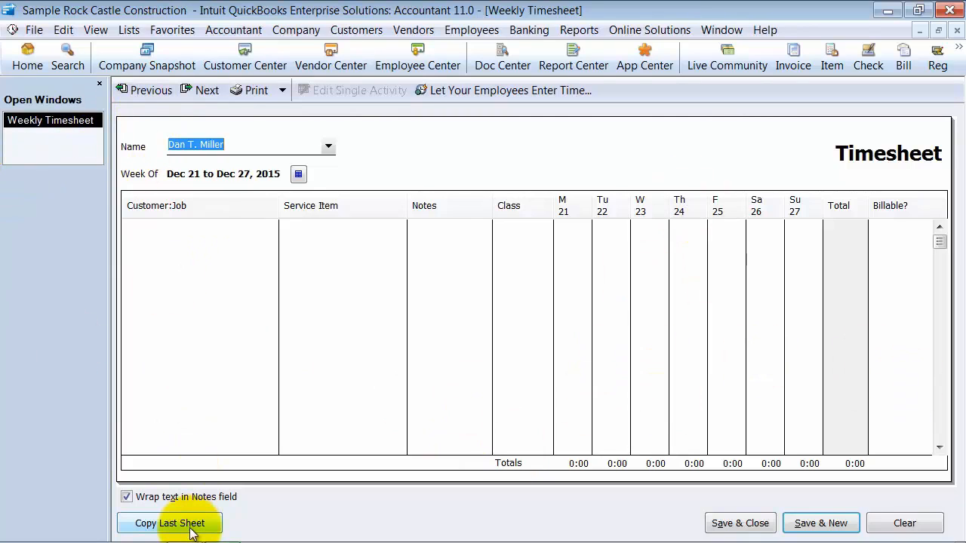
click(142, 93)
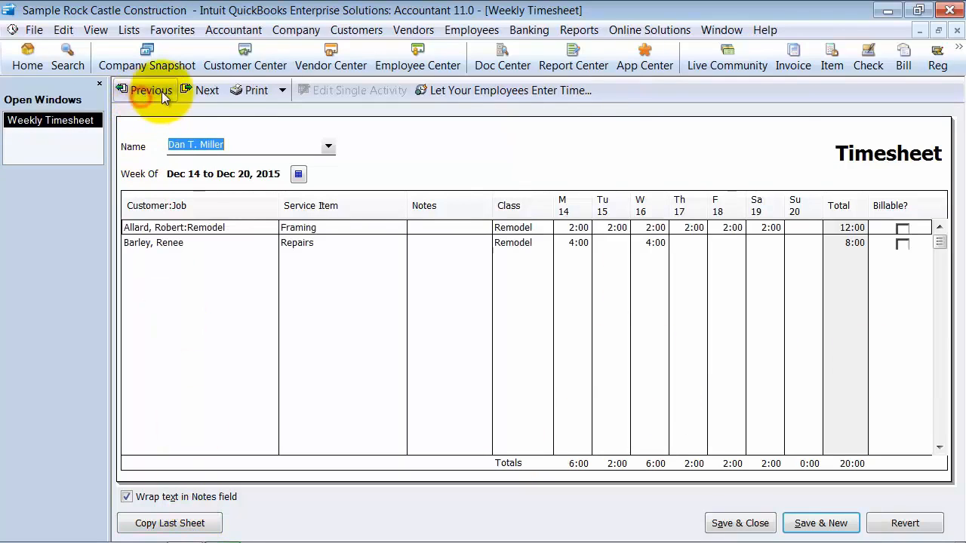
- Copy the last timesheet into the week of Dec 21 to Dec 27, 2015, and clear the form
click(196, 93)
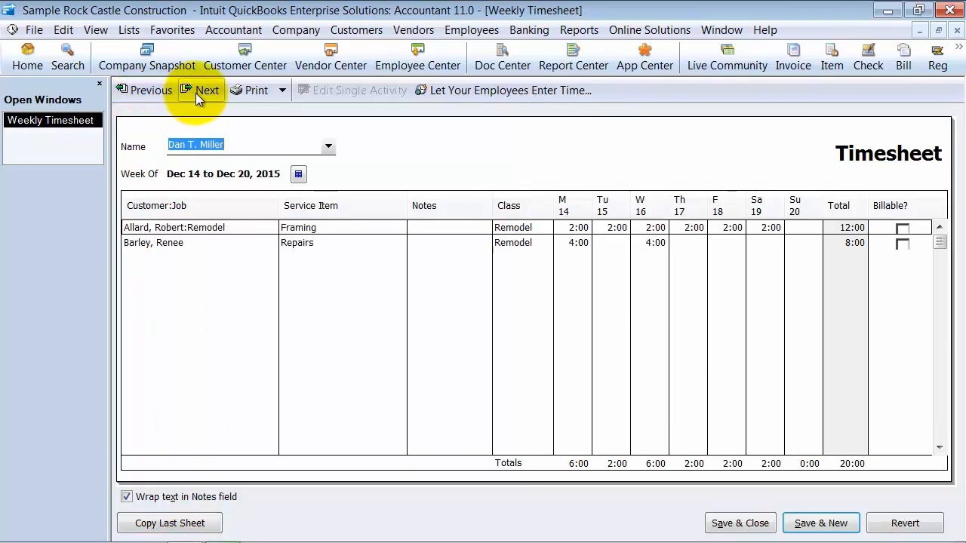
click(178, 524)
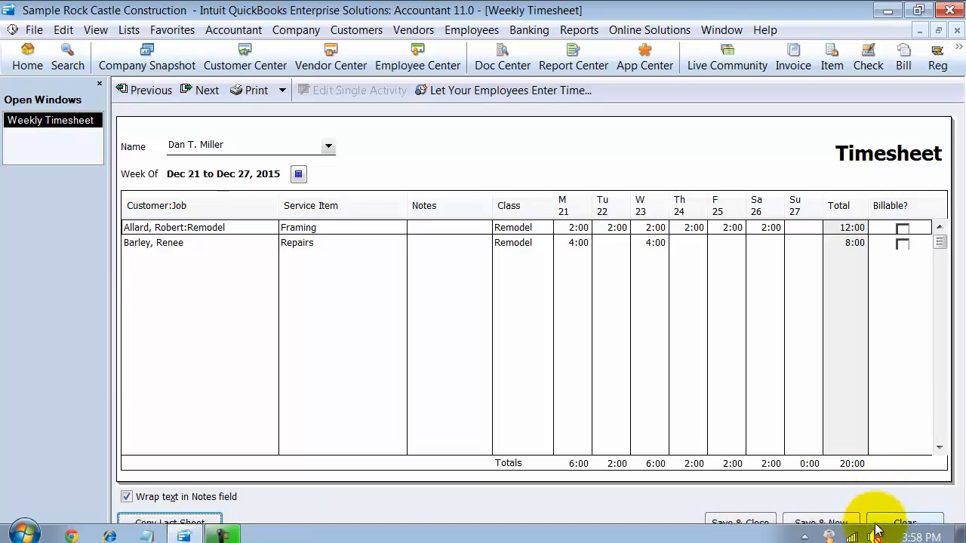
click(881, 533)
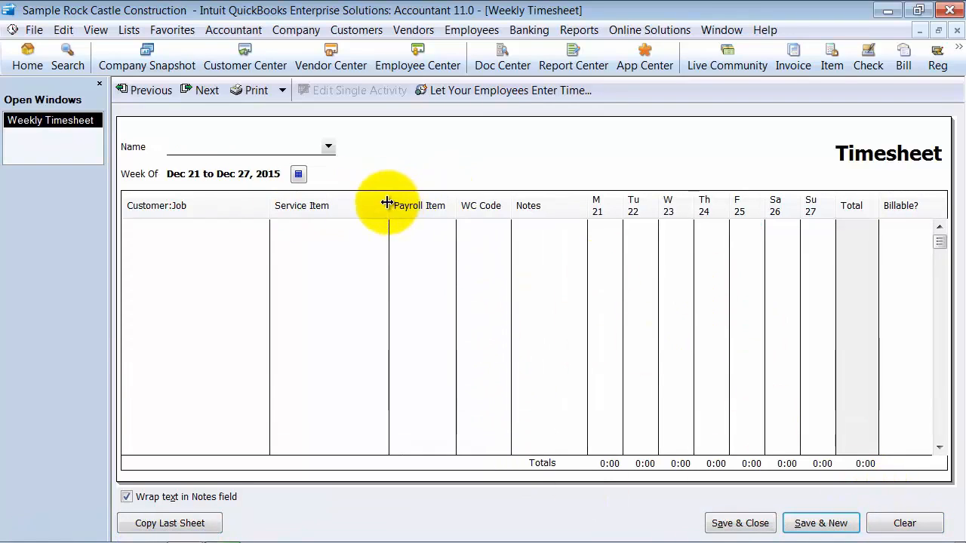
- Narrow the Service Item column, and try to start a time row in the Payroll Item column without a name
drag(388, 204, 354, 200)
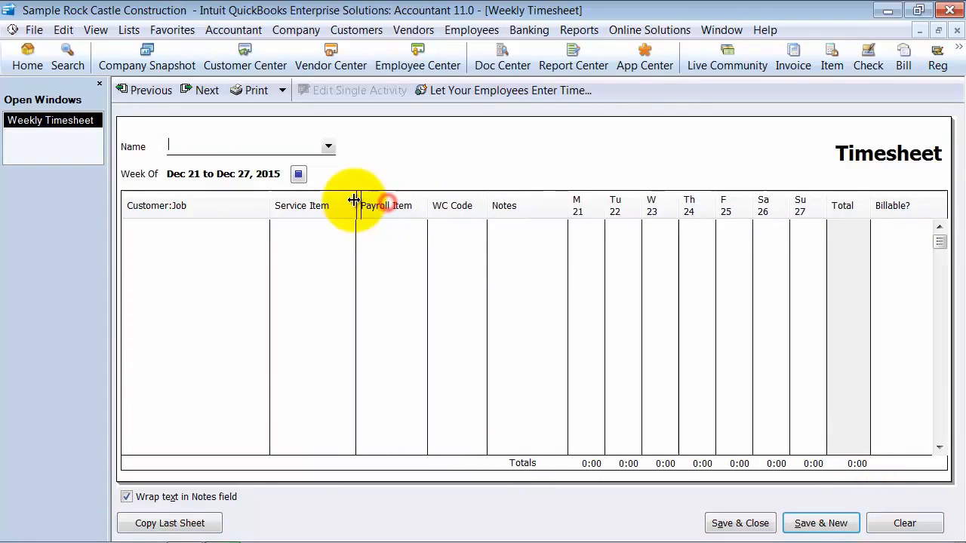
click(371, 238)
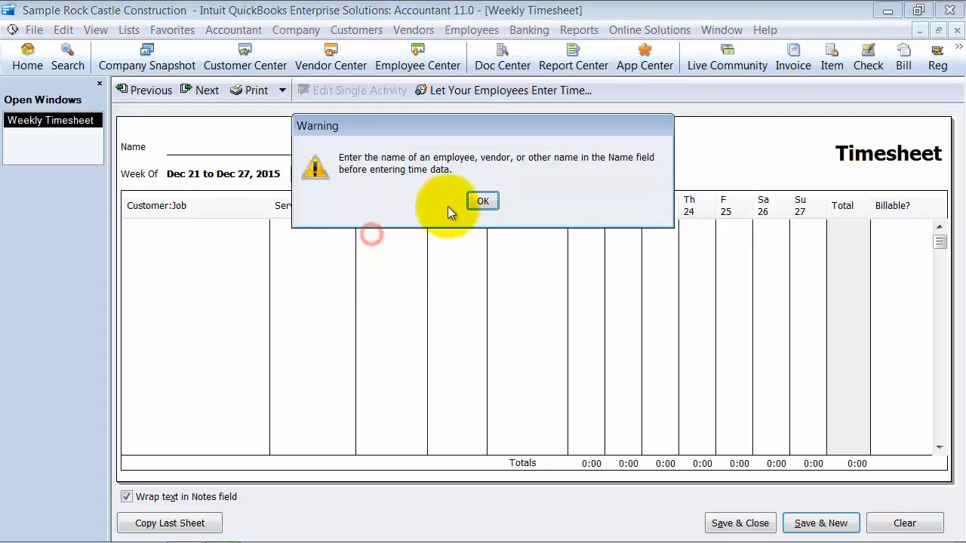
click(480, 202)
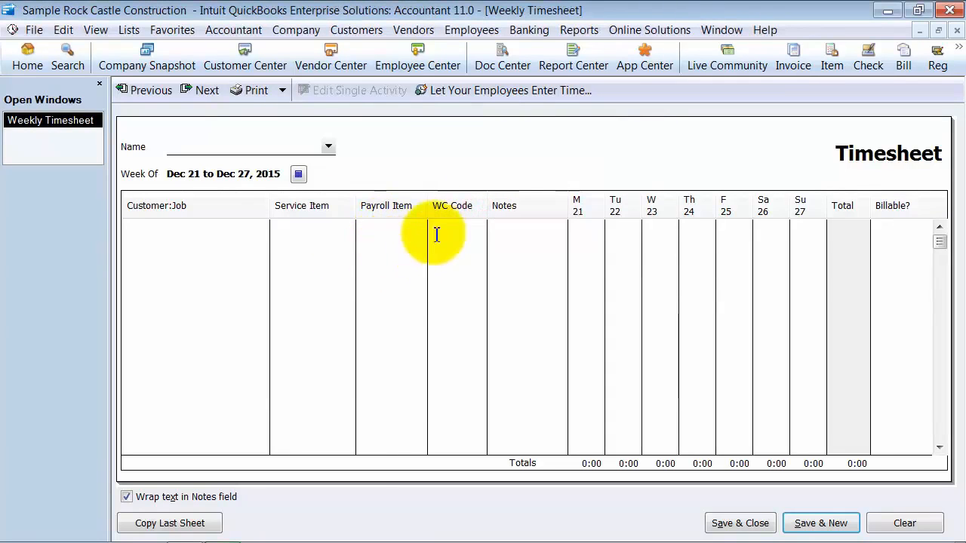
- Choose the fourth listed employee as the timesheet's name, after trying the third listed employee
click(328, 146)
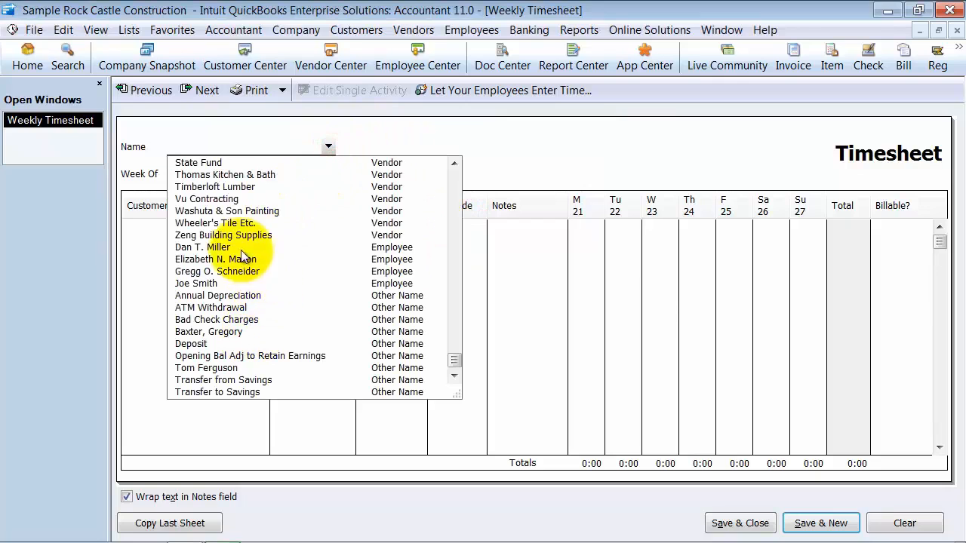
click(219, 271)
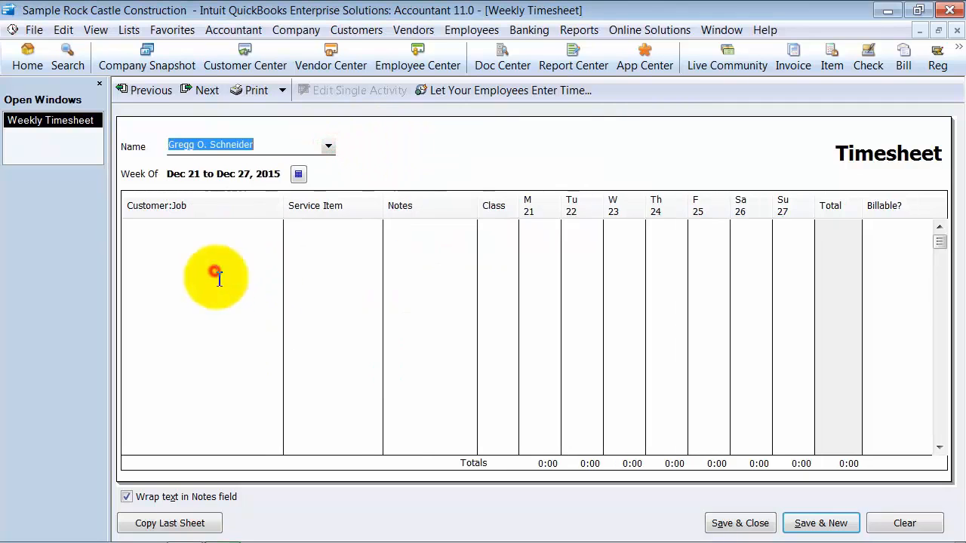
click(329, 146)
click(237, 267)
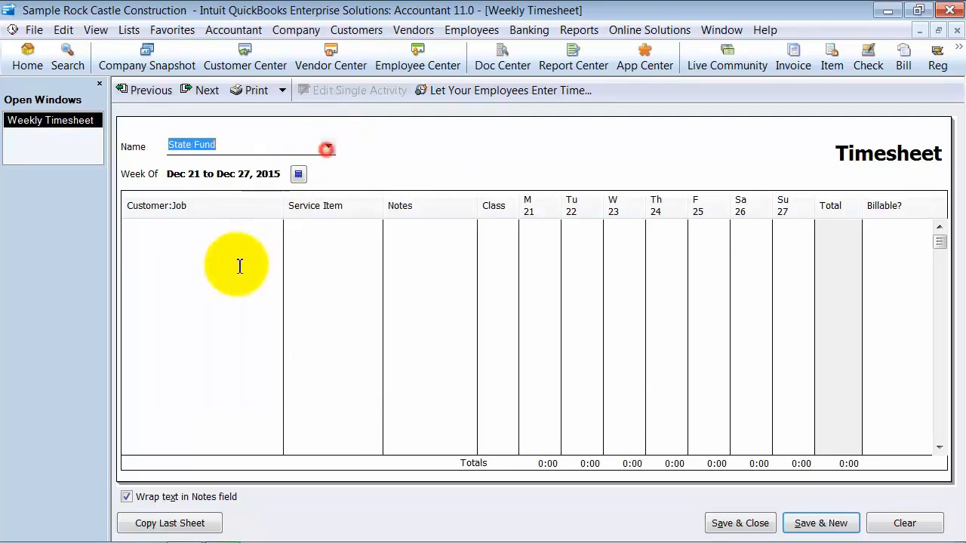
click(326, 145)
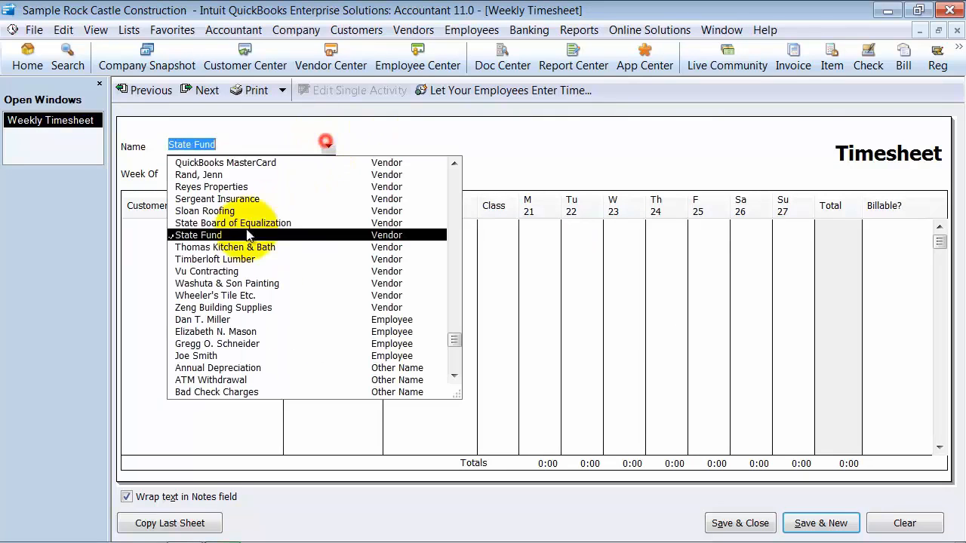
click(212, 356)
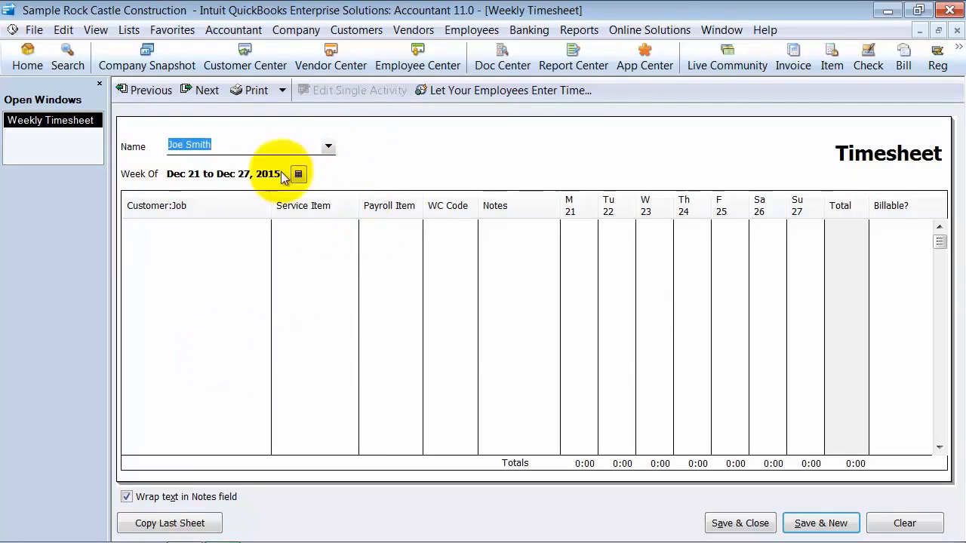
- Start a time row for the first listed customer with the Repairs service item, and widen the Payroll Item column
click(222, 227)
click(261, 228)
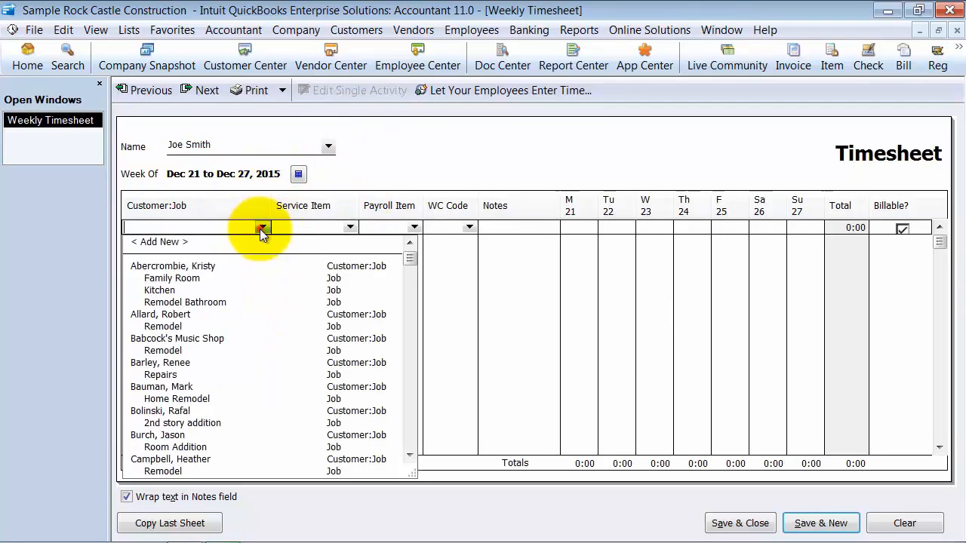
click(183, 271)
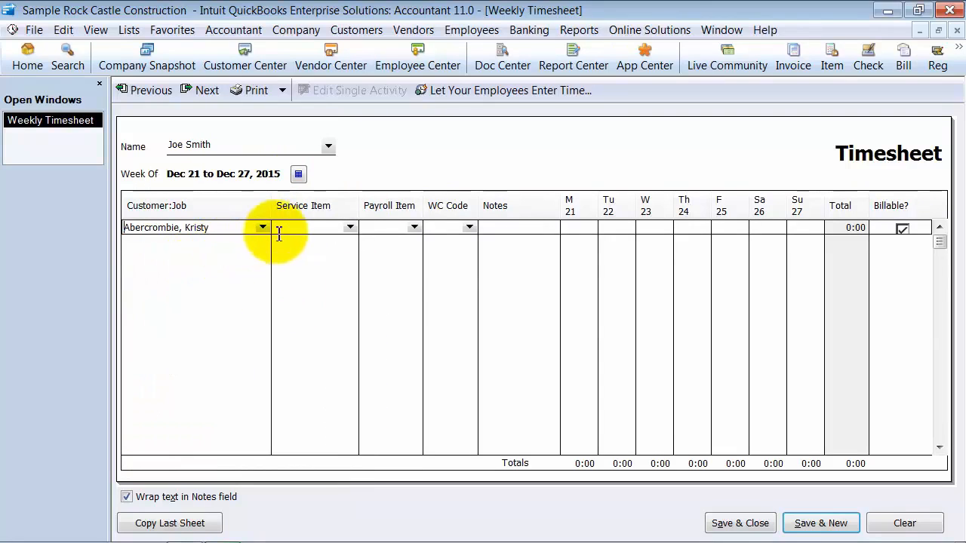
click(350, 227)
click(349, 228)
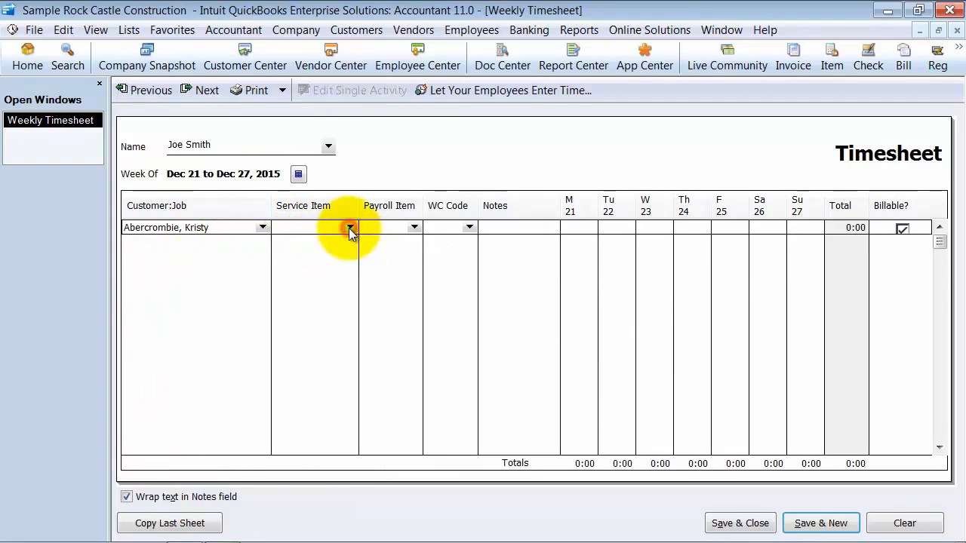
drag(422, 195, 463, 194)
click(456, 228)
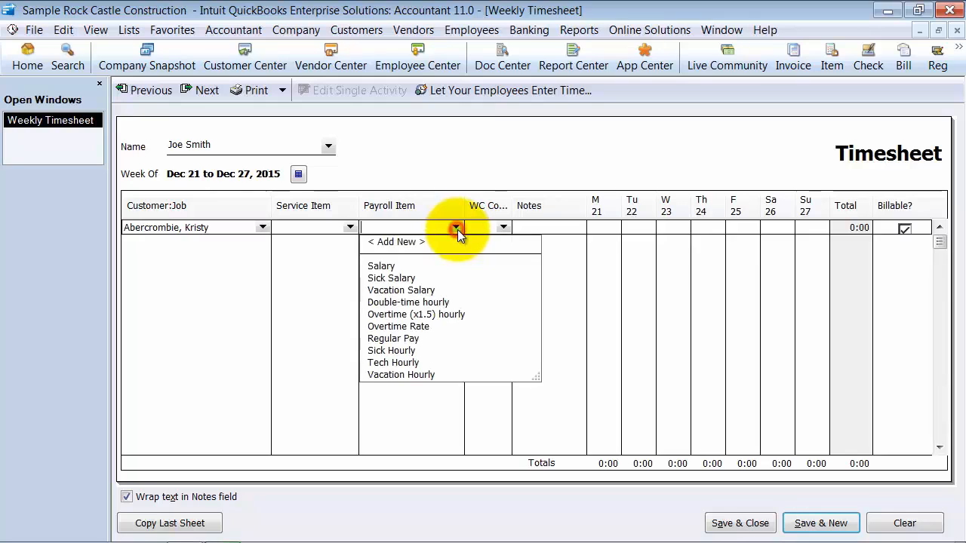
click(349, 228)
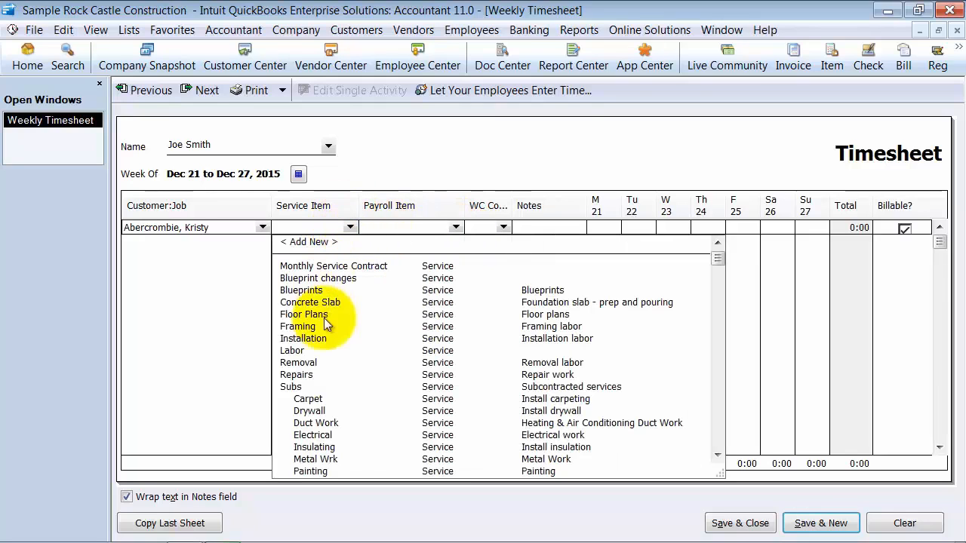
click(296, 376)
- Set the row's payroll item to Overtime (x1.5) hourly, and widen the WC Code column and open its list of codes
click(455, 228)
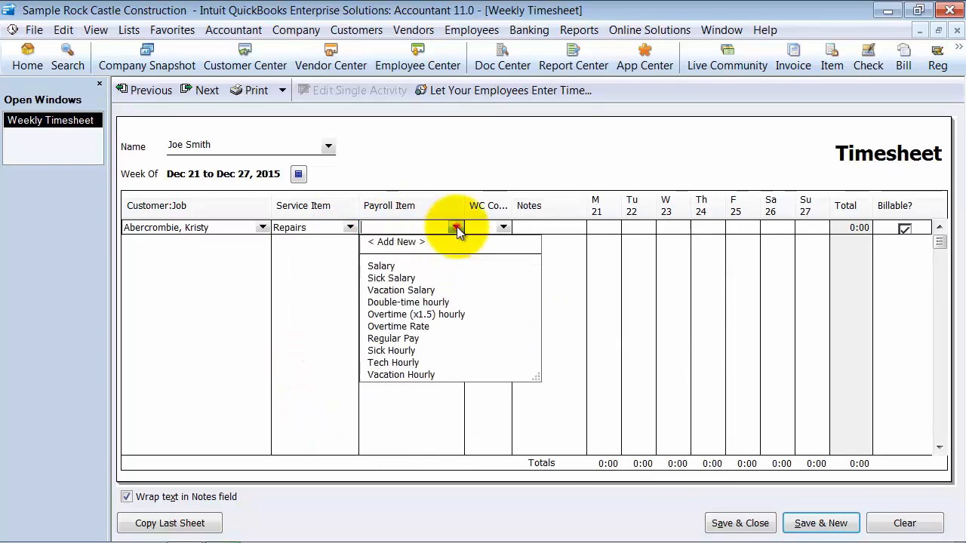
click(389, 316)
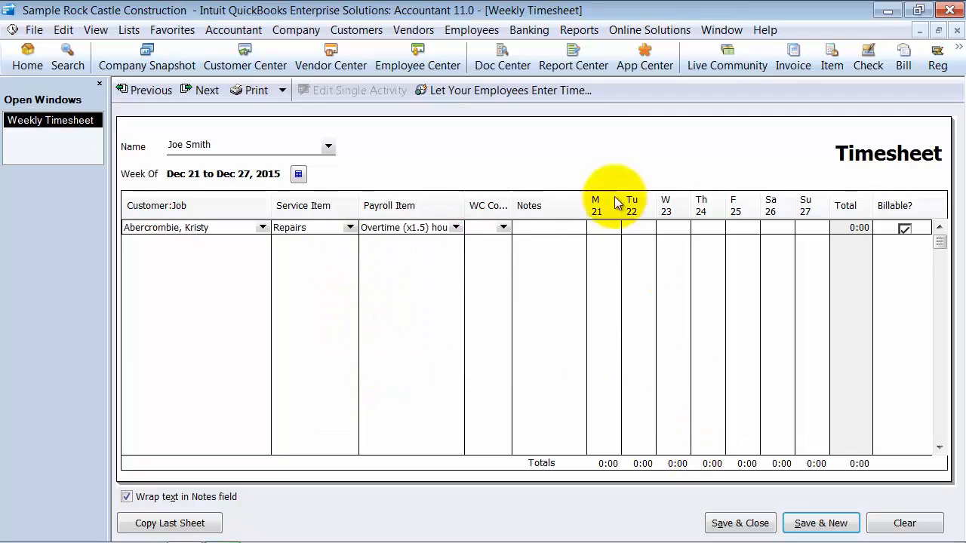
drag(513, 199, 537, 201)
click(529, 227)
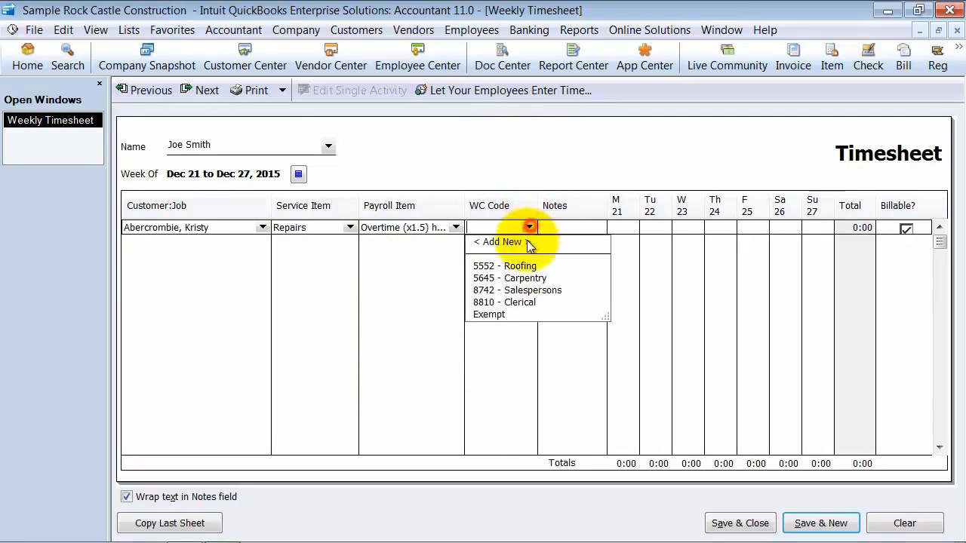